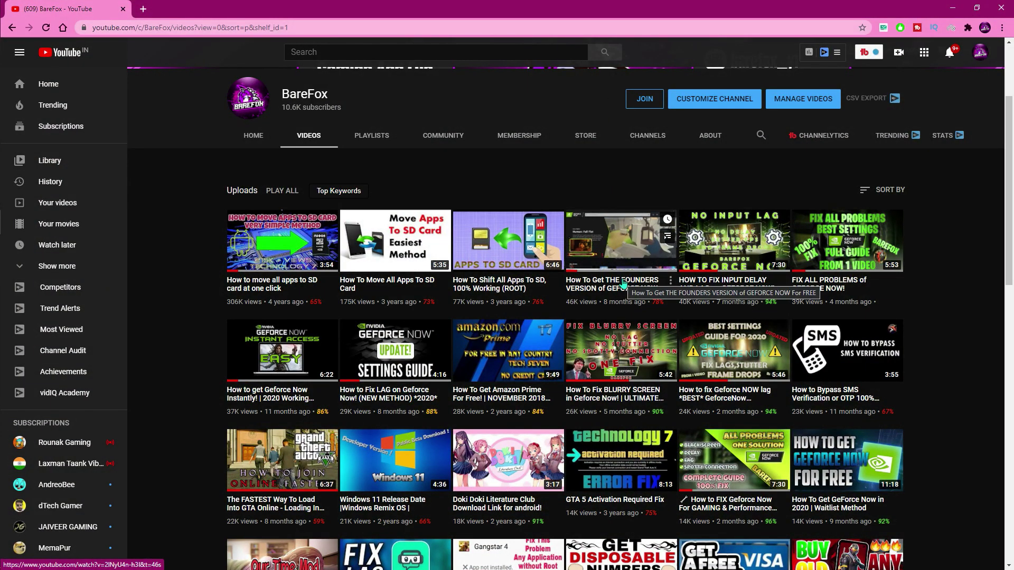
scroll(629, 300, down, 1)
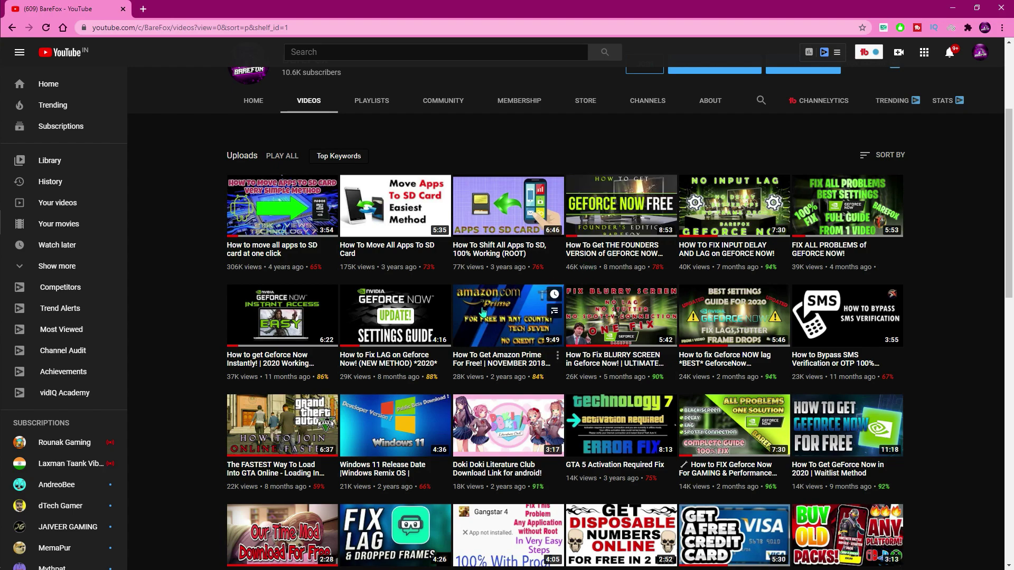
scroll(481, 312, up, 5)
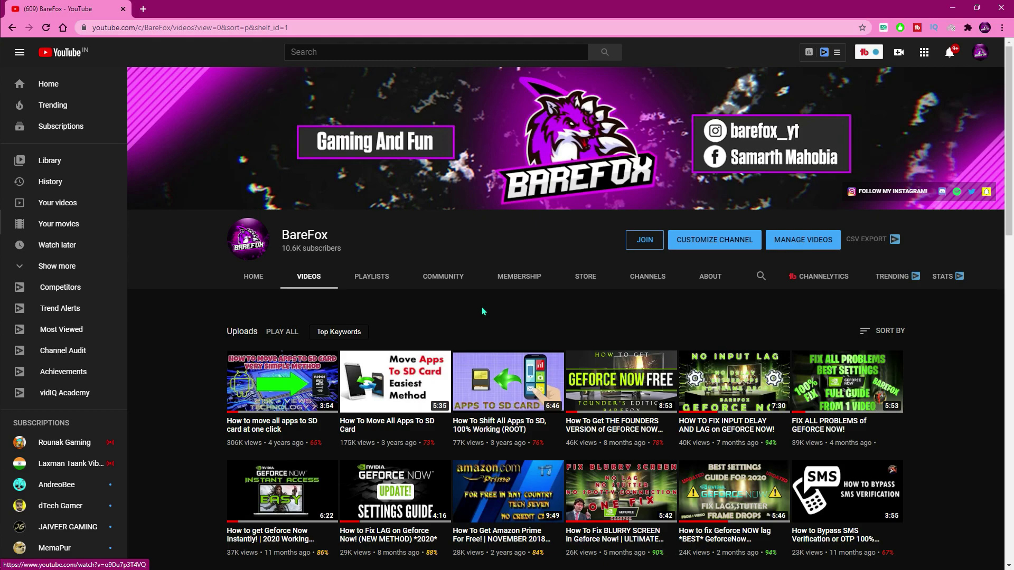
Minimize the browser and launch NVIDIA GeForce NOW from Windows search
click(951, 9)
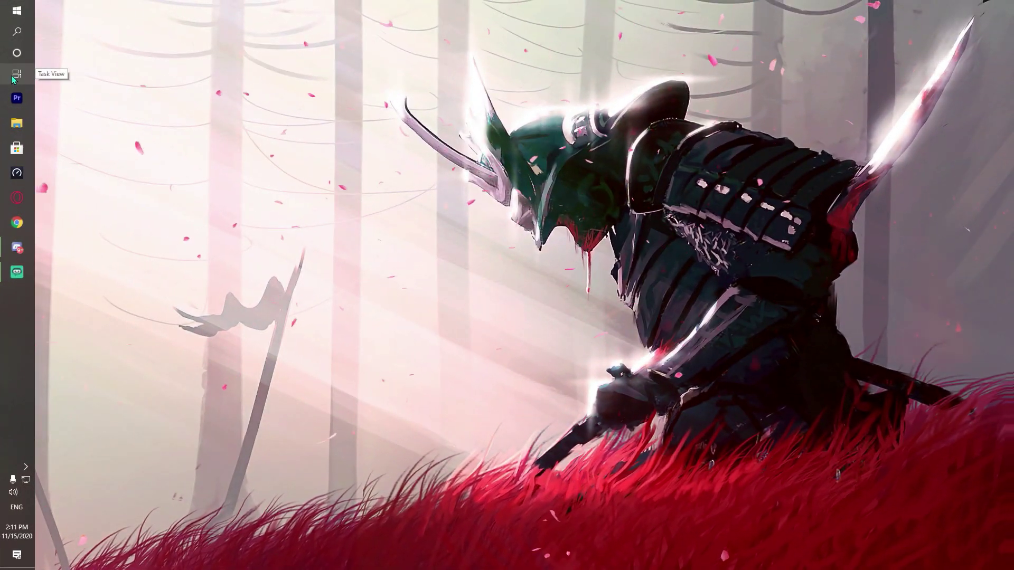
click(17, 32)
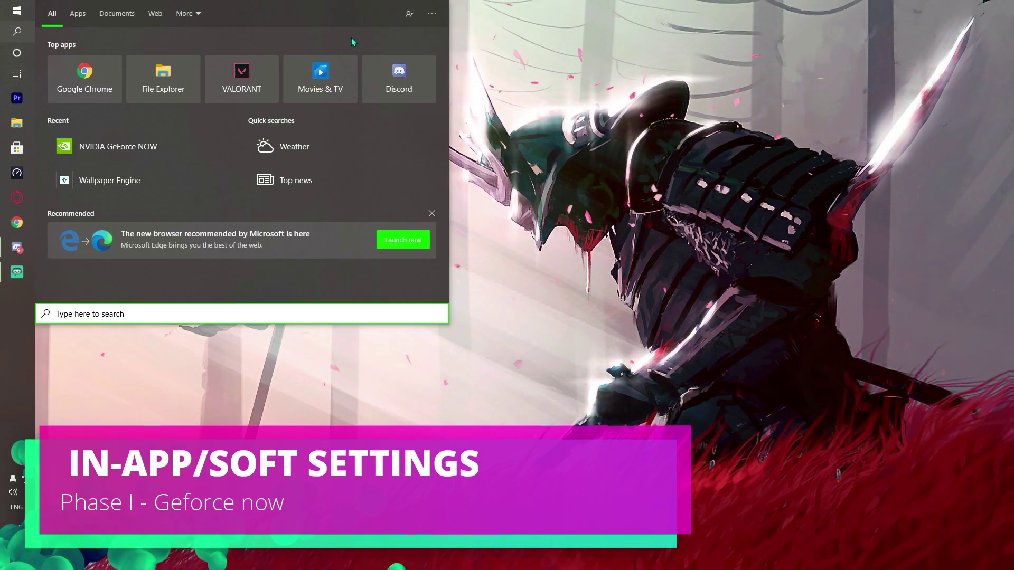
text(g)
key(Return)
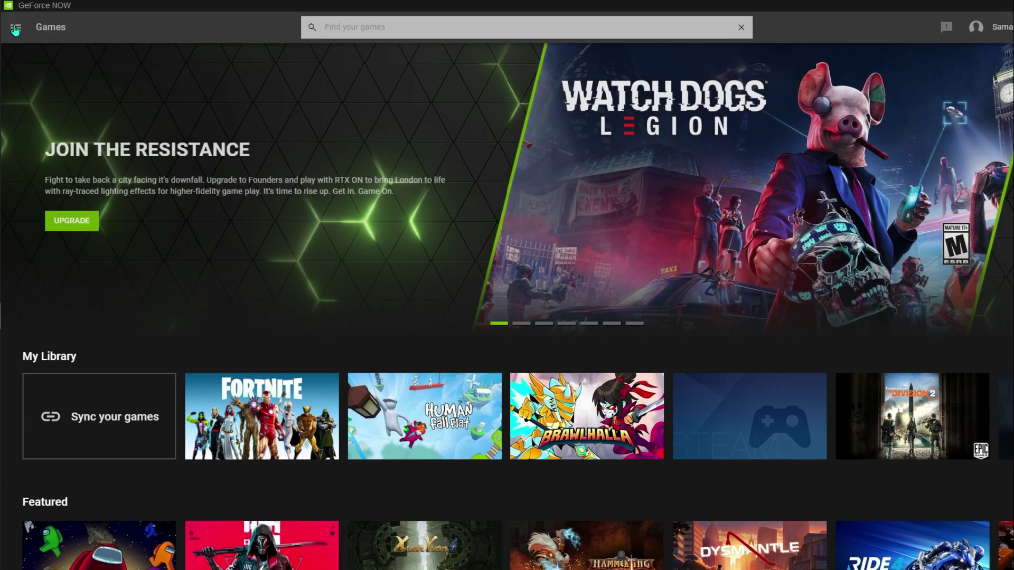
Open the GeForce NOW settings and set the custom streaming quality's max bit rate to 15 Mbps
click(18, 27)
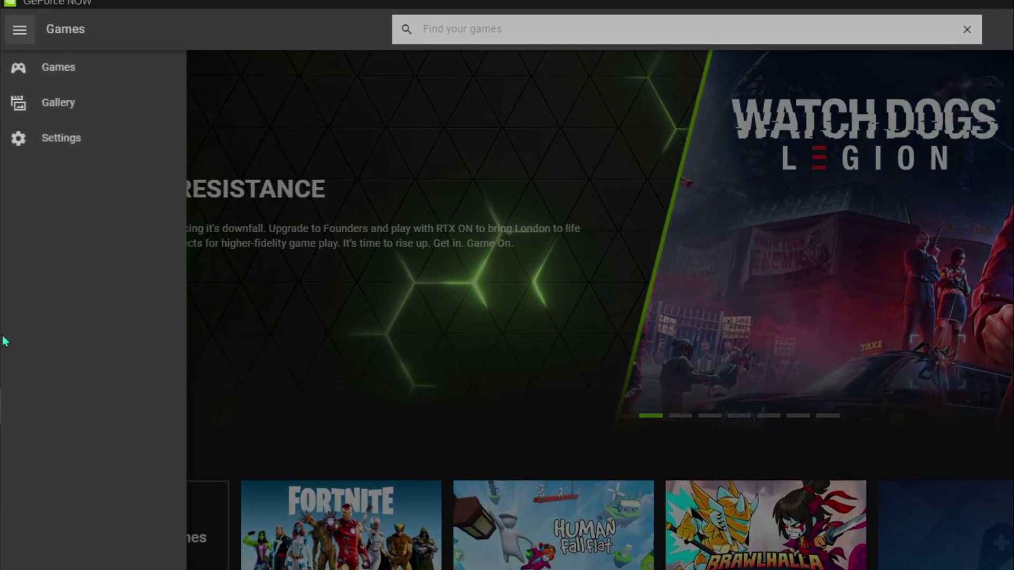
click(102, 185)
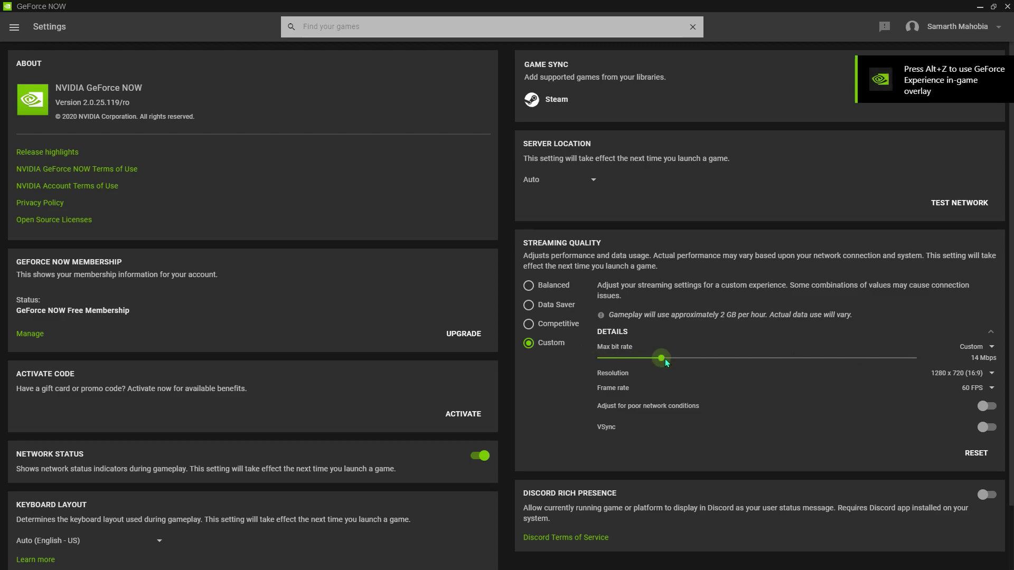
drag(664, 359, 668, 358)
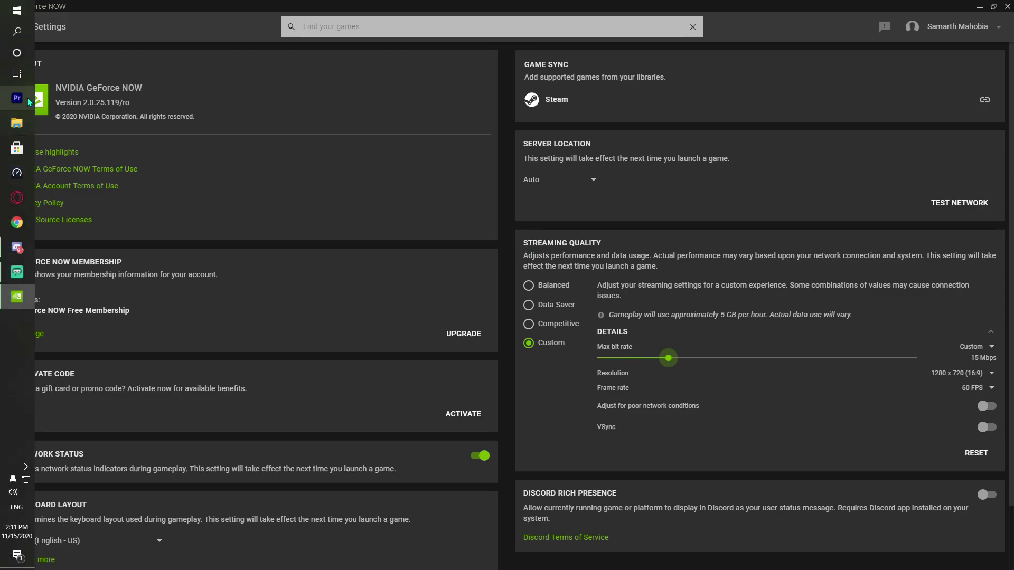
Run an internet speed test in Speedtest, close it, and raise the GeForce NOW max bit rate to the slider's maximum
click(16, 173)
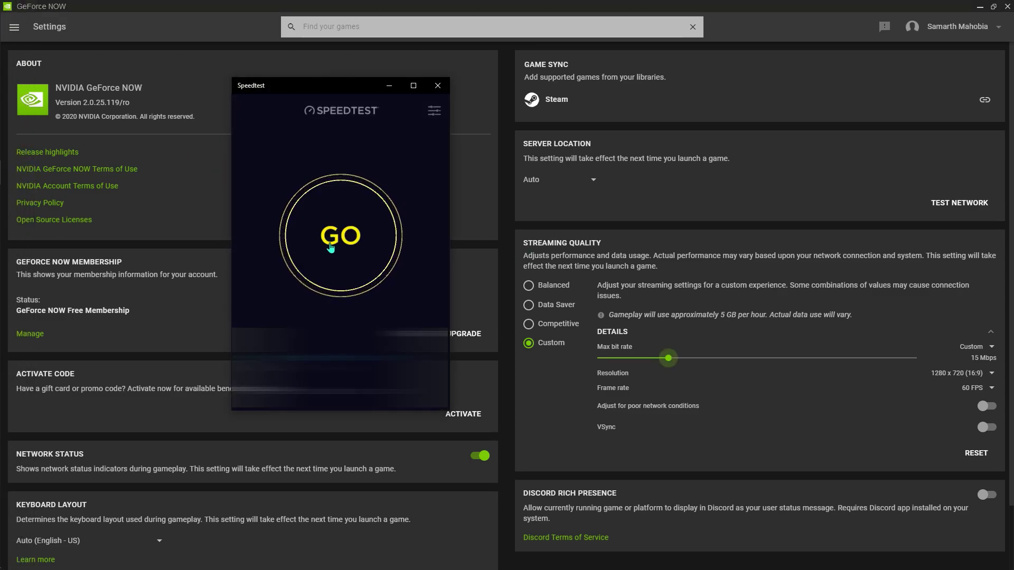
click(337, 248)
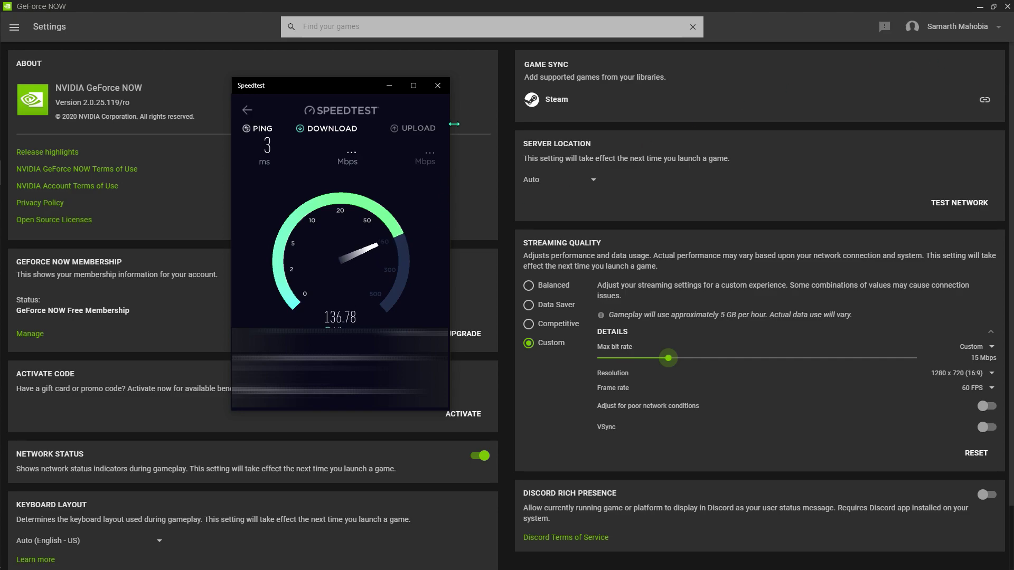
click(439, 87)
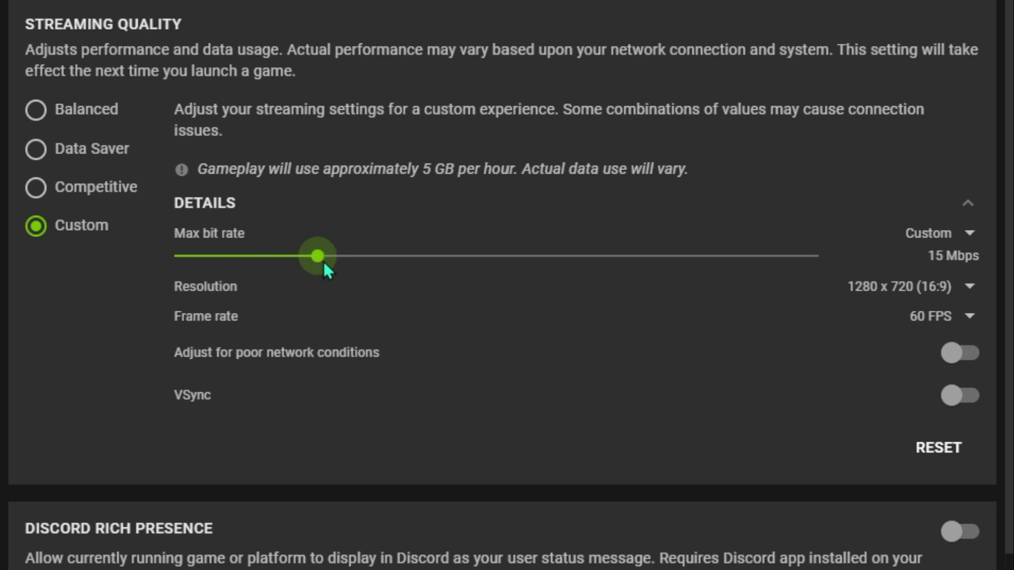
drag(323, 261, 826, 255)
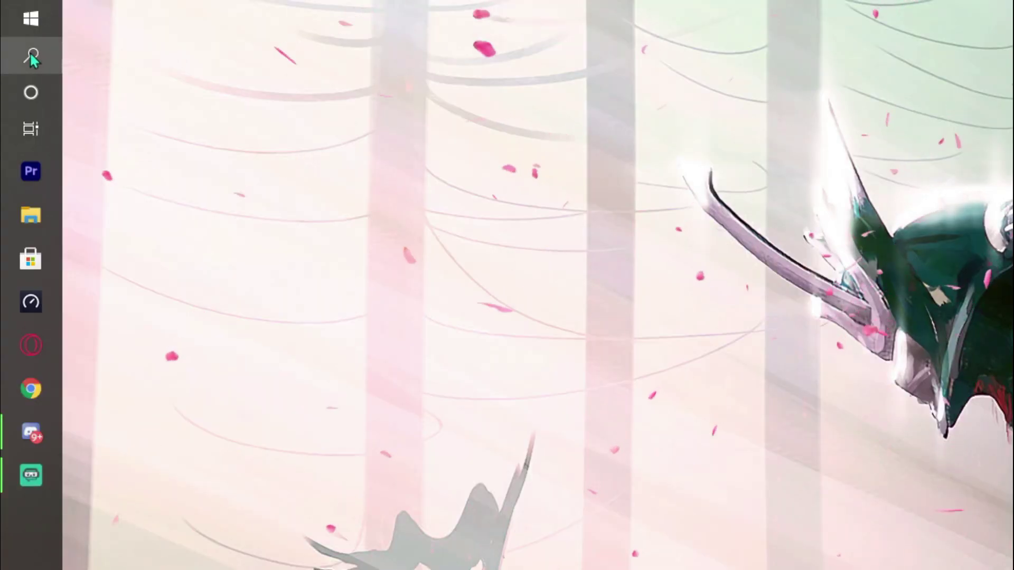
Find NVIDIA GeForce NOW in Windows search and follow its shortcut's file location to the CEF program folder
click(17, 32)
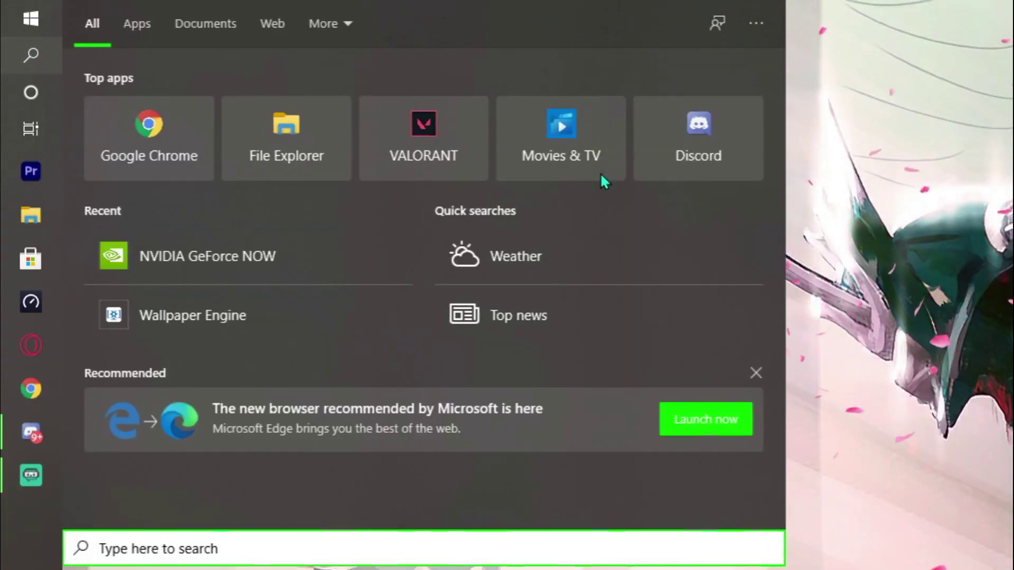
text(gef)
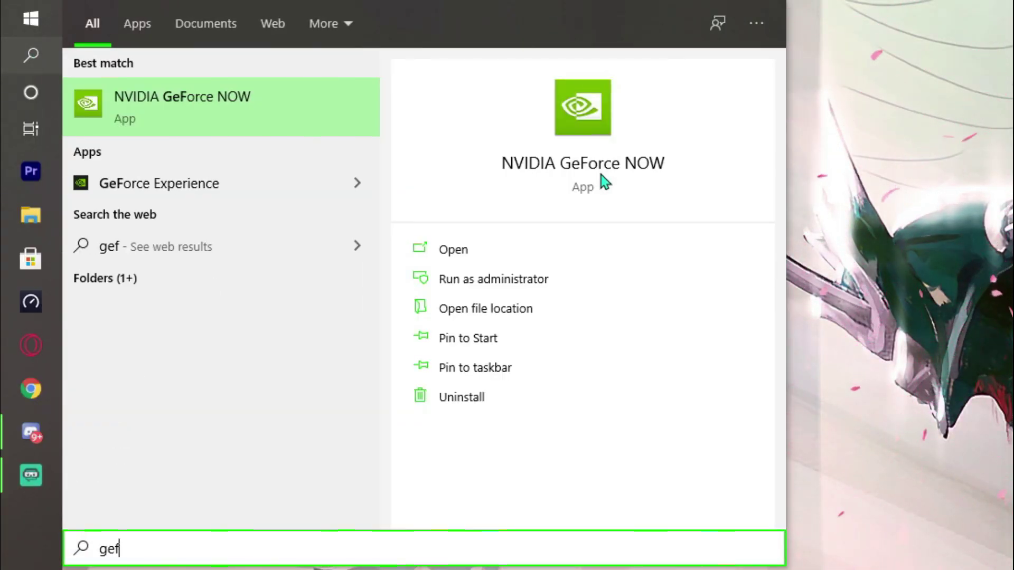
click(486, 307)
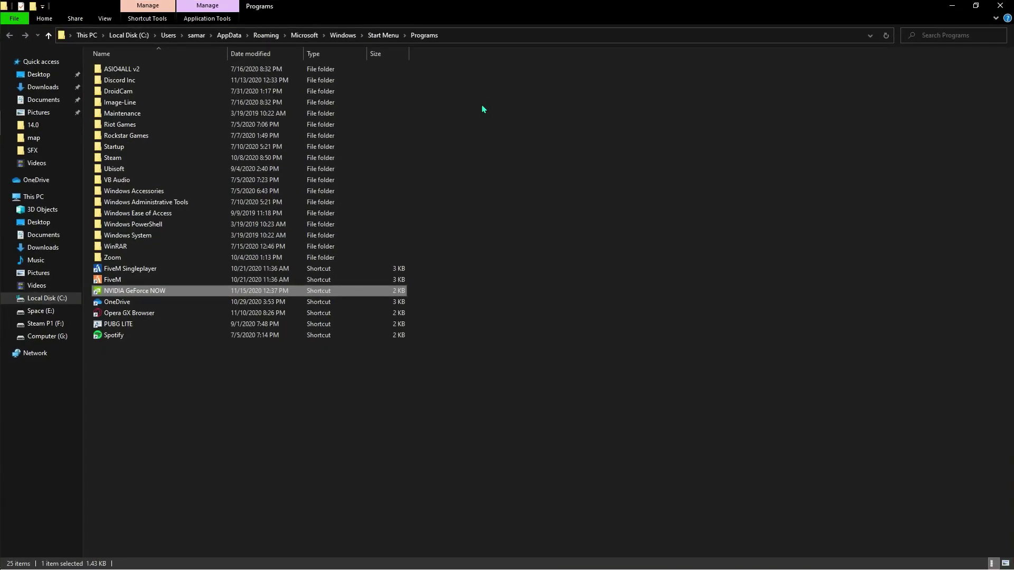
right_click(142, 294)
click(174, 23)
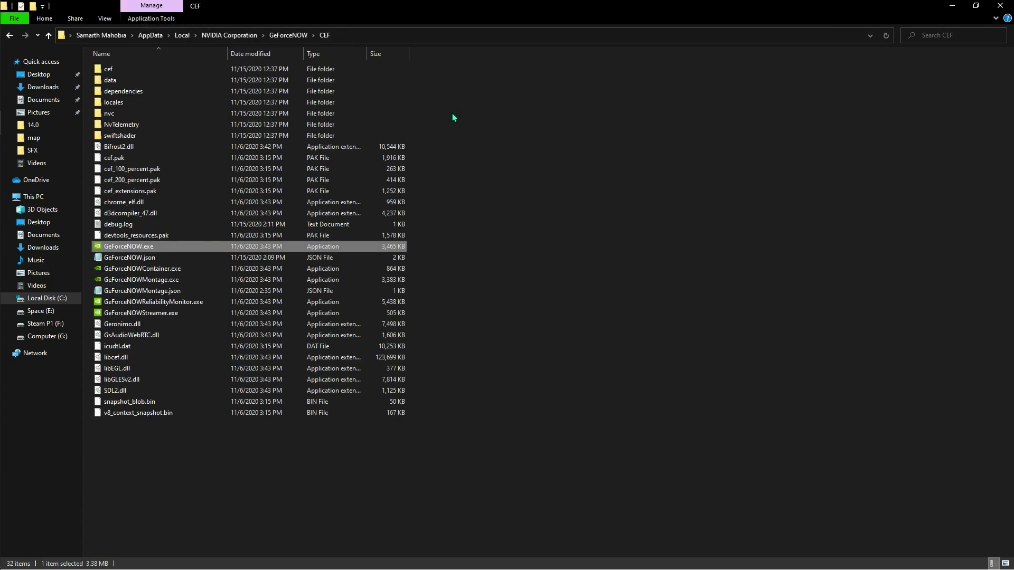
click(591, 294)
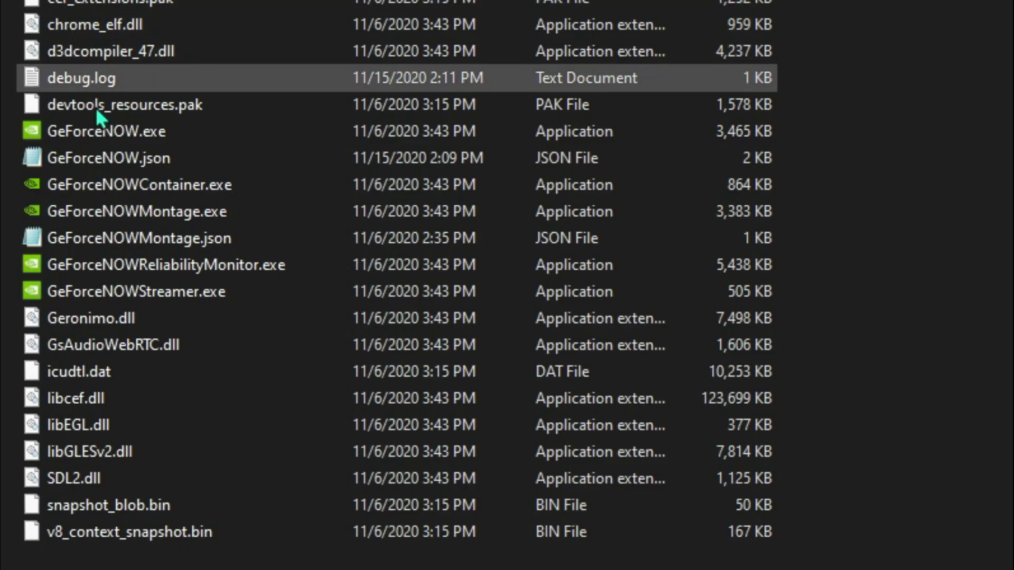
click(90, 148)
right_click(271, 164)
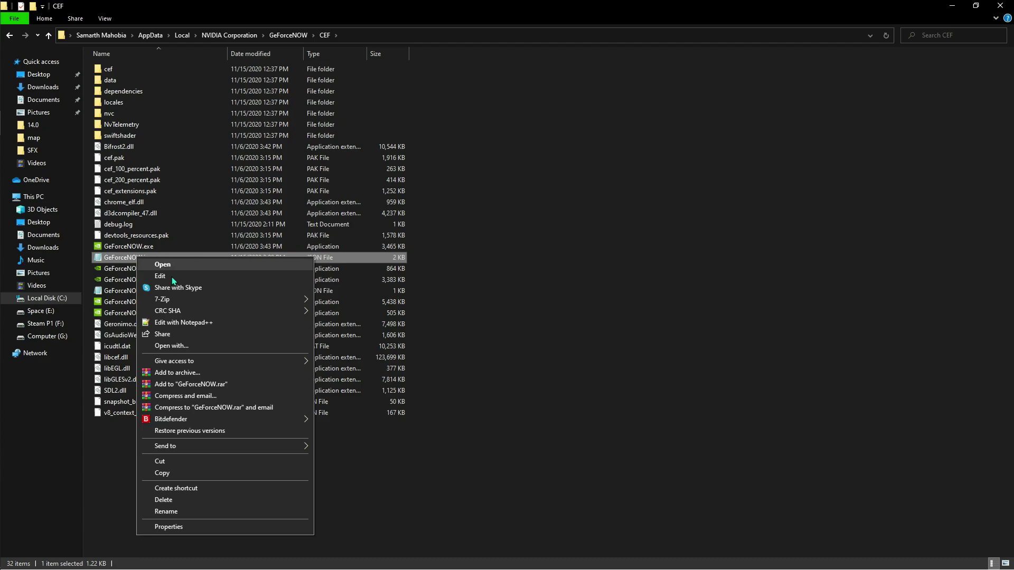
click(981, 139)
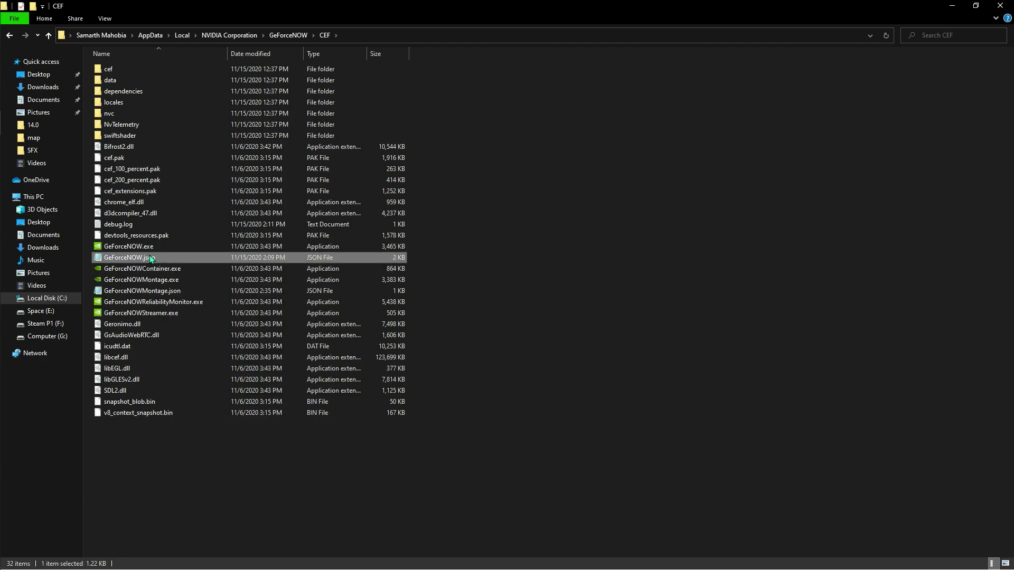
right_click(150, 258)
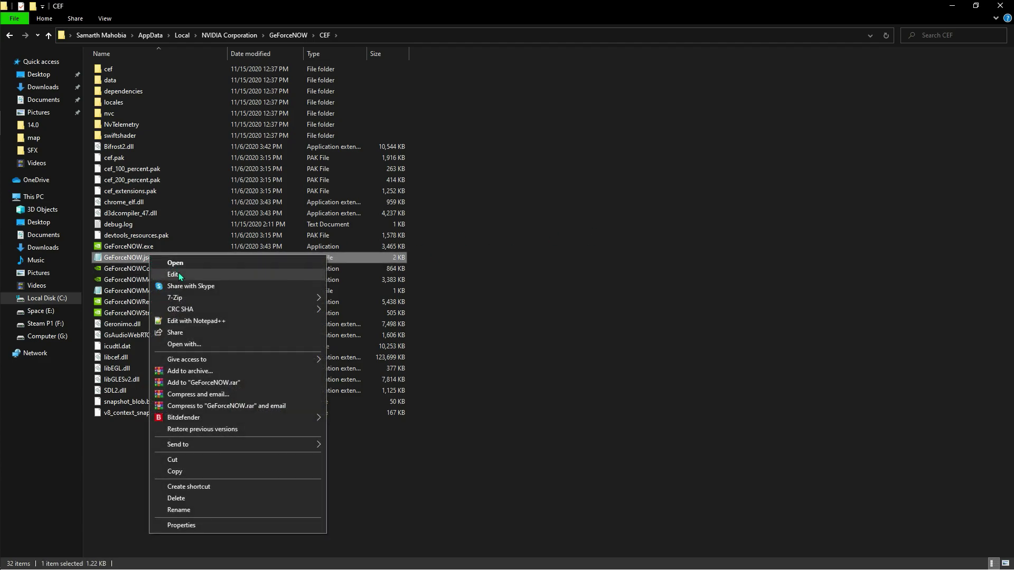
click(178, 273)
click(587, 122)
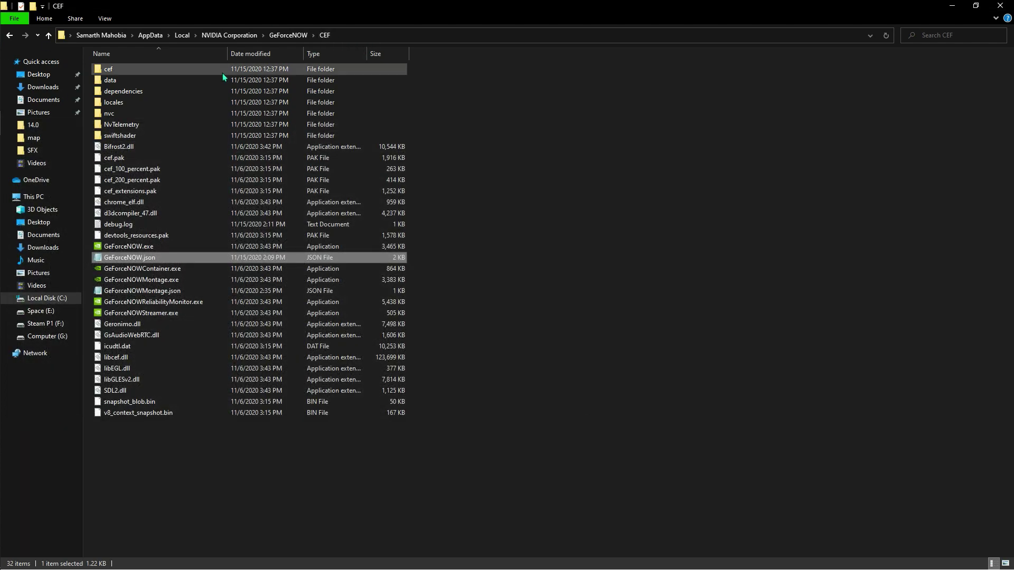
Check the folder's display settings for file name extensions and hidden items
click(103, 19)
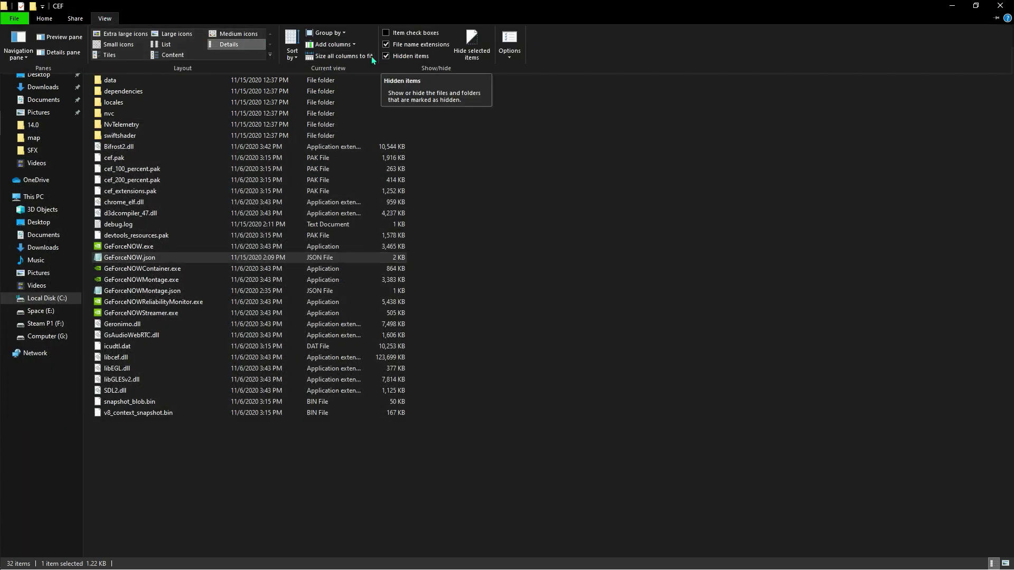
click(790, 204)
Open GeForceNOW.json for editing in Notepad and maximize the window
click(210, 257)
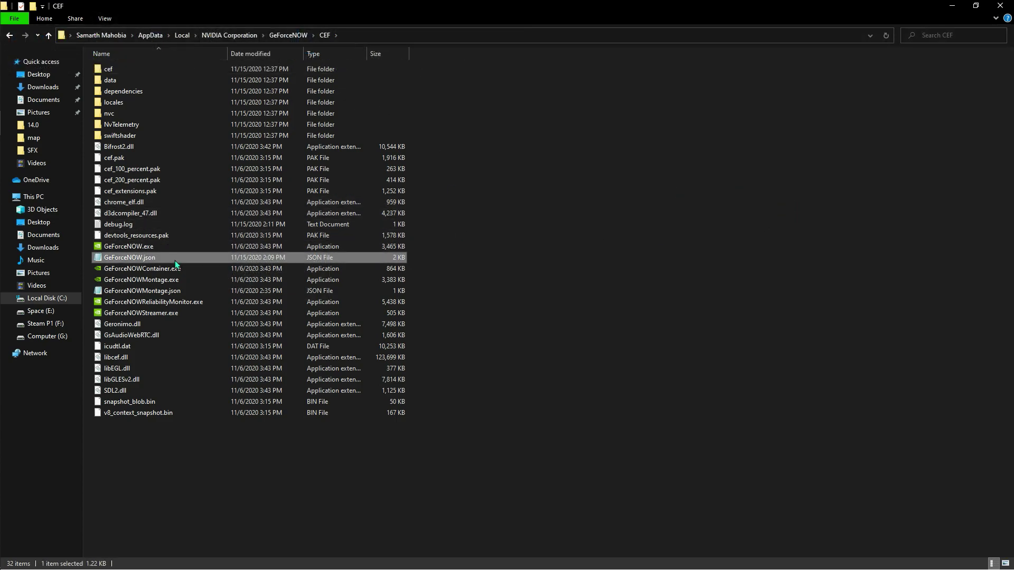
right_click(174, 260)
click(182, 274)
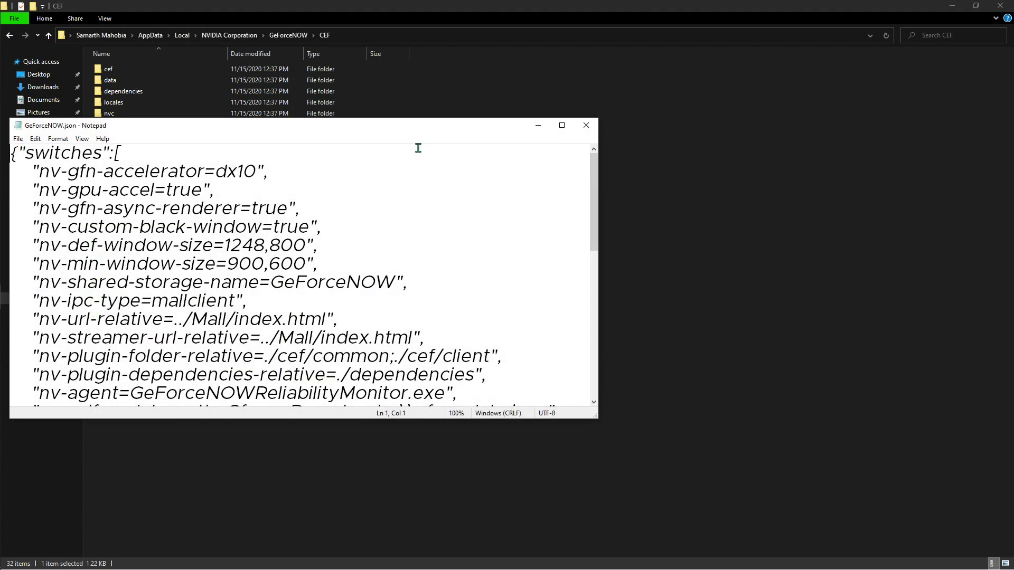
click(562, 125)
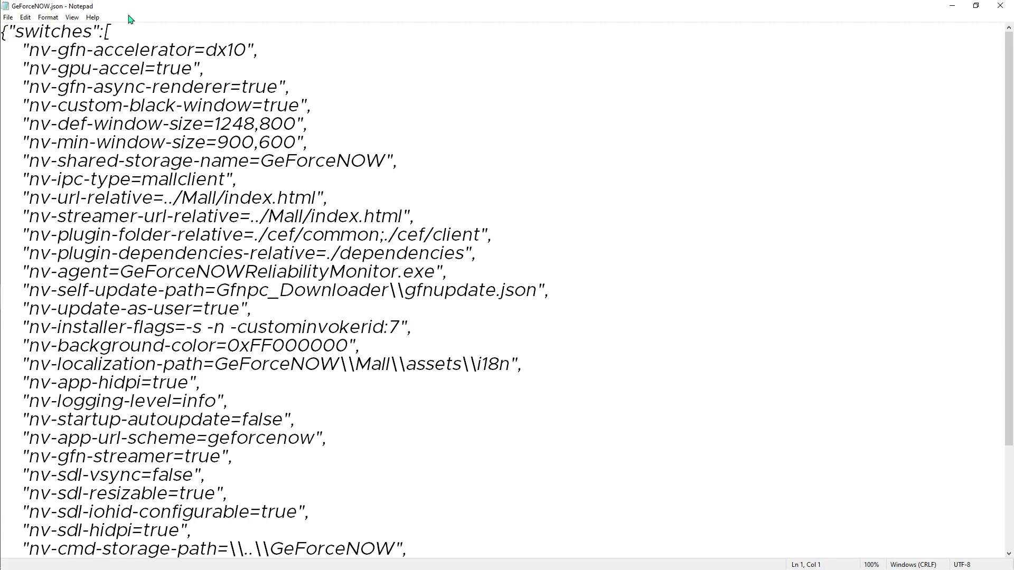
Try dx9 as the nv-gfn-accelerator value and restore it to dx10
drag(22, 53, 243, 47)
key(Left)
click(243, 47)
key(BackSpace)
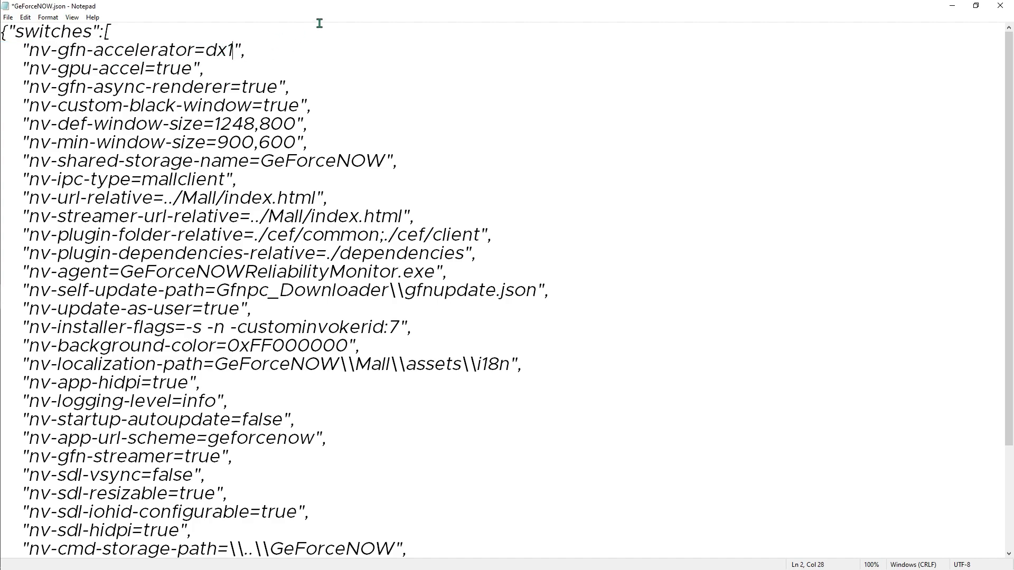
key(BackSpace)
text(9)
key(BackSpace)
text(10)
Review the nv-sdl-hidpi, nv-sdl-iohid-configurable and nv-sdl-vsync values near the end of the file
scroll(282, 308, down, 3)
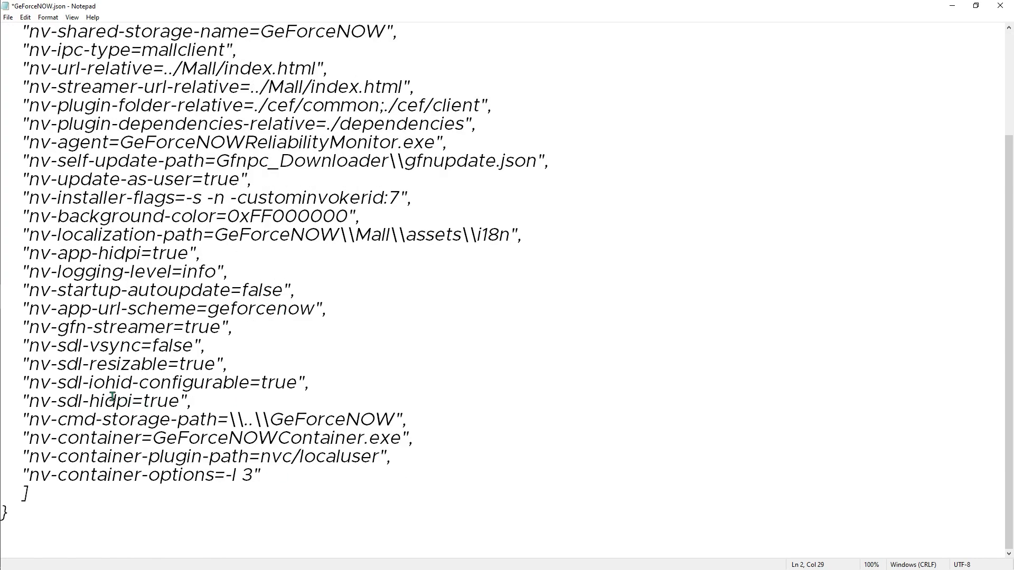
drag(29, 403, 175, 404)
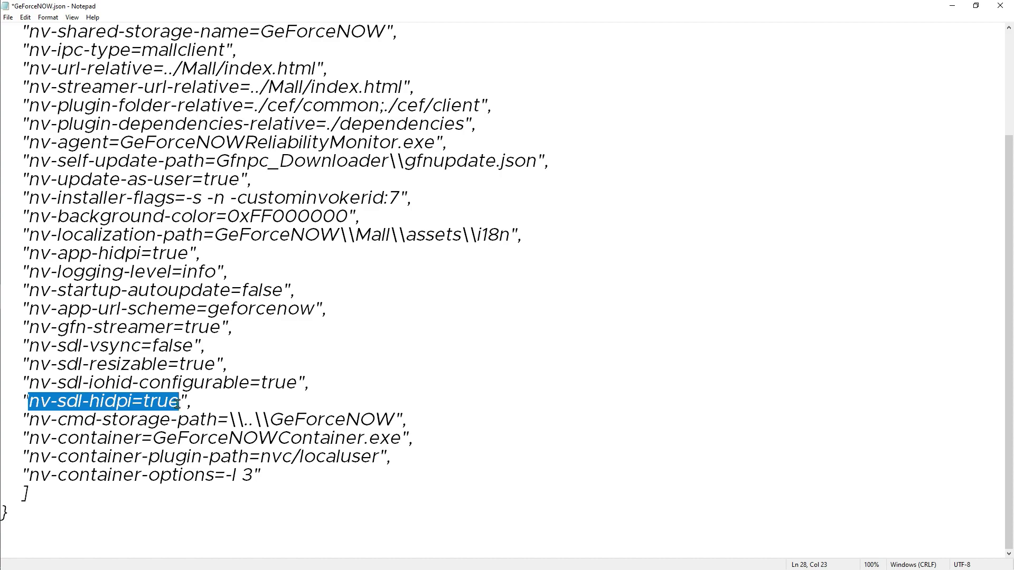
click(177, 403)
drag(30, 381, 295, 384)
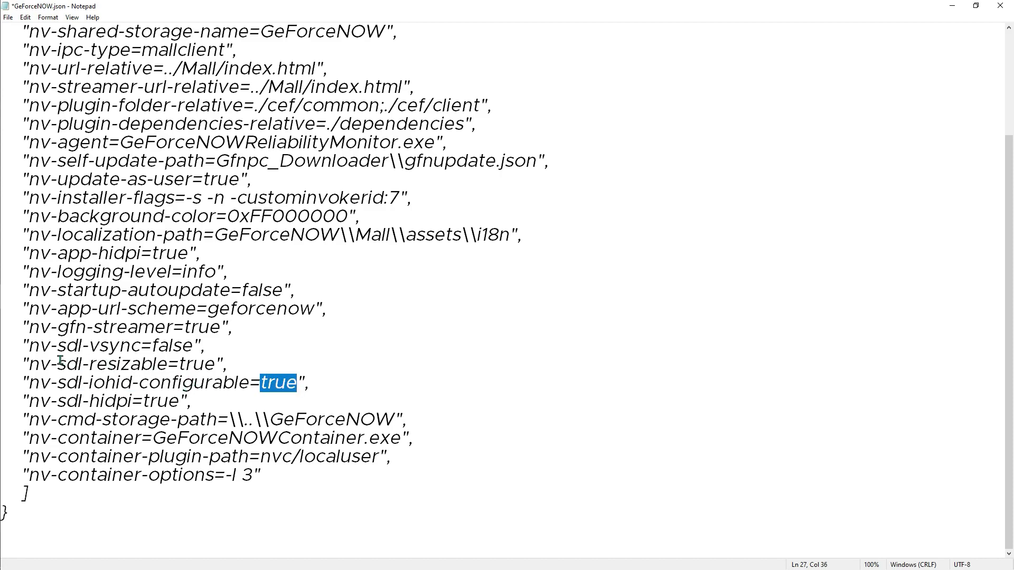
drag(31, 345, 188, 347)
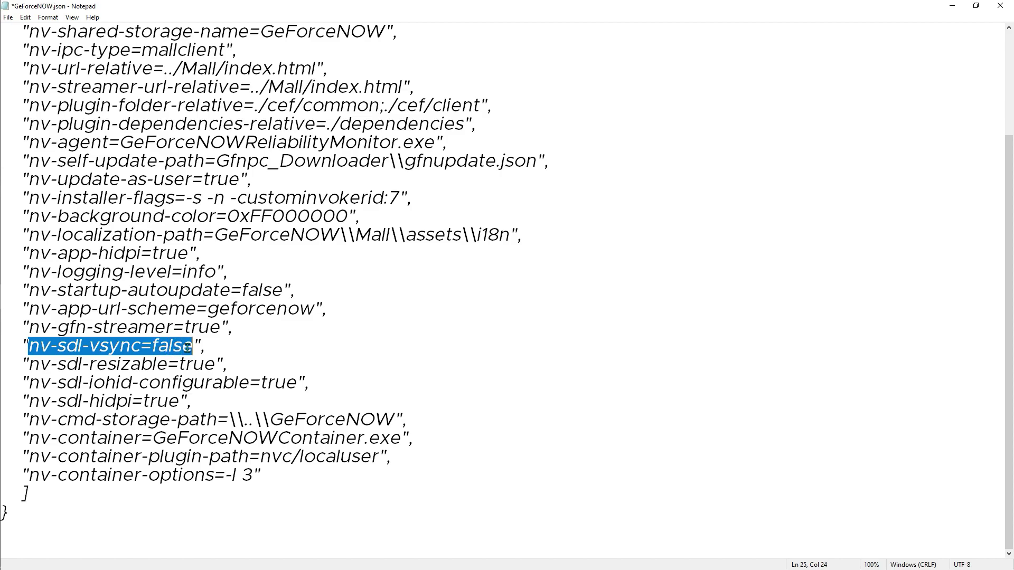
click(388, 349)
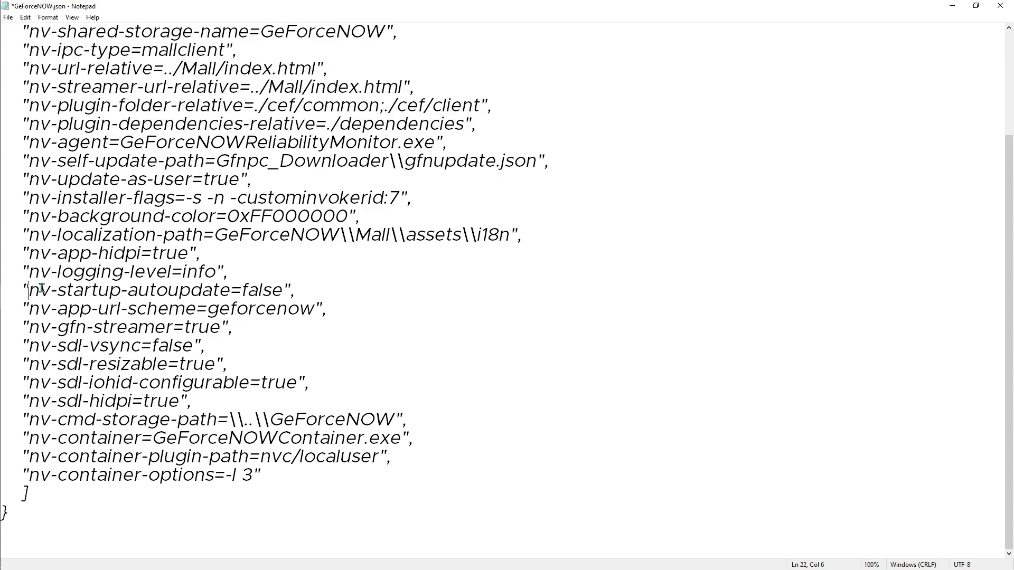
Set nv-startup-autoupdate to true and review the nv-app-hidpi line
drag(41, 288, 282, 291)
text(true)
drag(29, 290, 211, 291)
click(401, 316)
drag(29, 254, 188, 254)
click(358, 266)
Save the edited GeForceNOW.json file and close Notepad
click(8, 18)
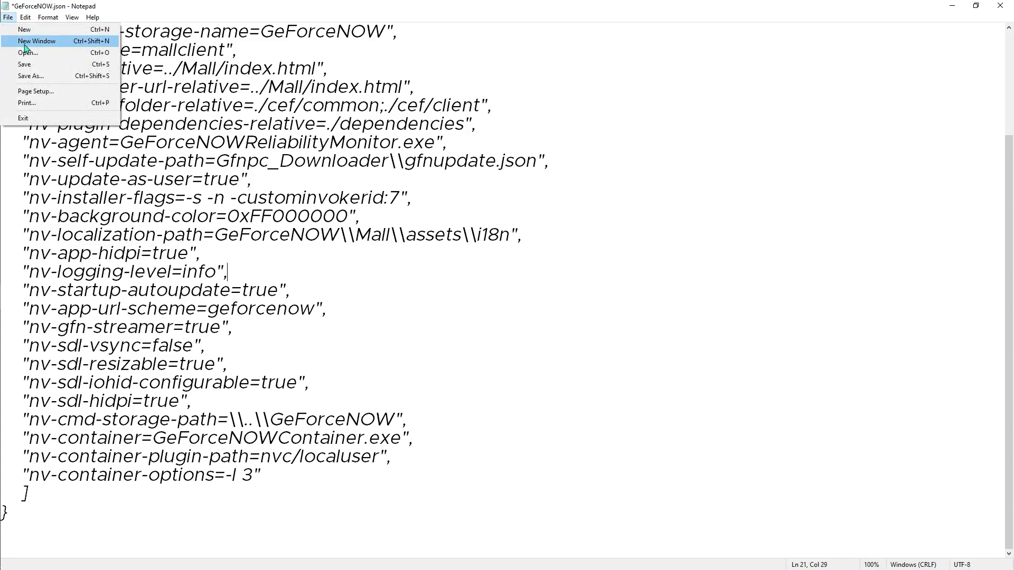
click(21, 66)
key(alt+F4)
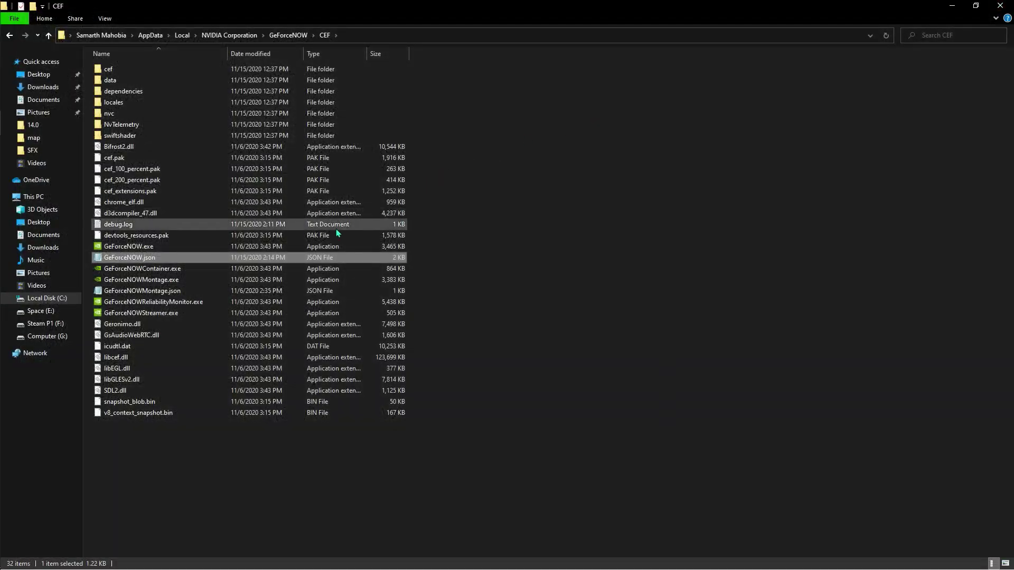
Set the GeForceNOW.json file's attribute to Read-only and apply the change to its properties
right_click(162, 260)
click(198, 528)
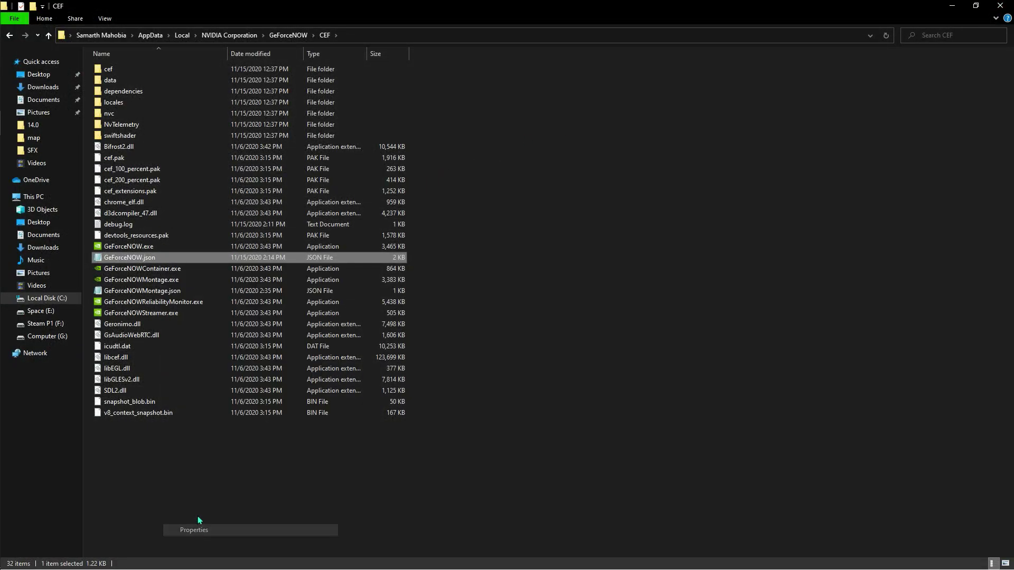
click(219, 460)
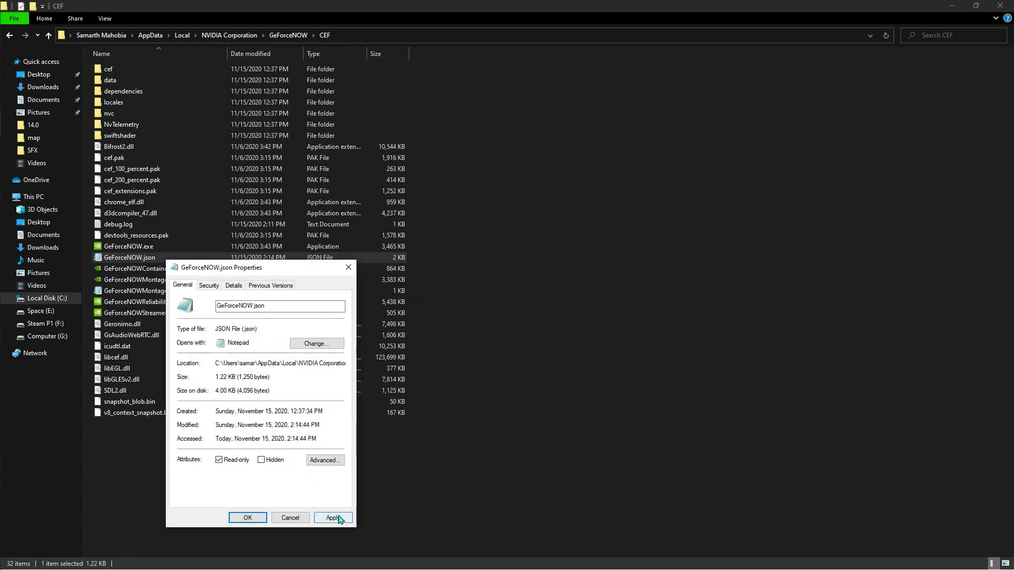
click(333, 518)
click(249, 518)
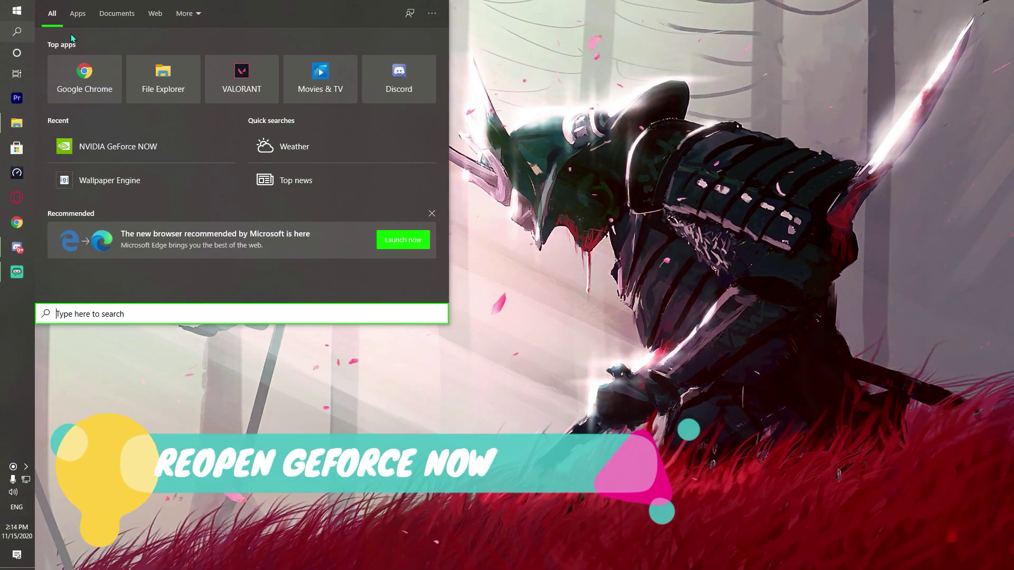
Find GeForce NOW with a Windows search and reopen it
text(f)
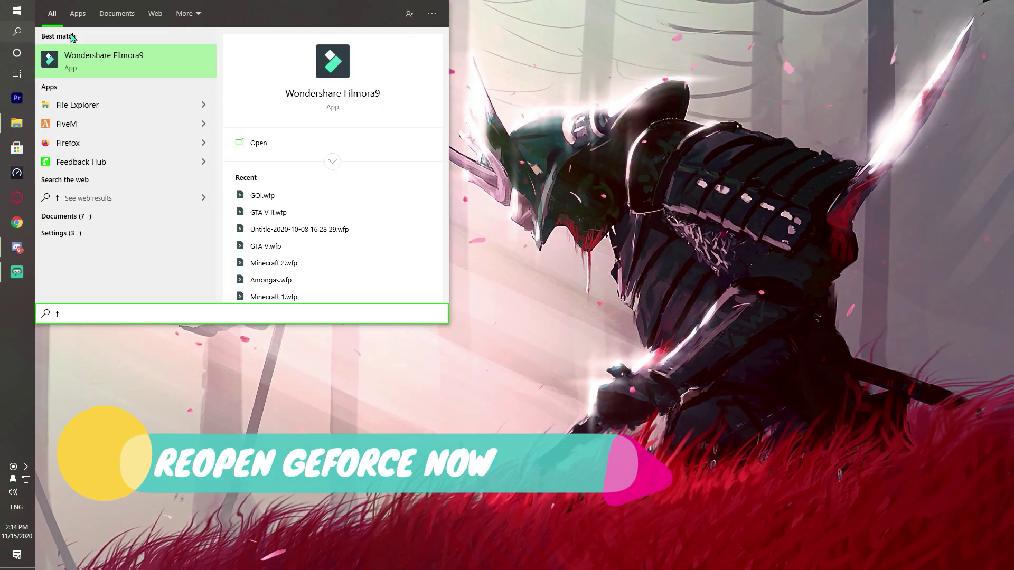
key(BackSpace)
text(ge)
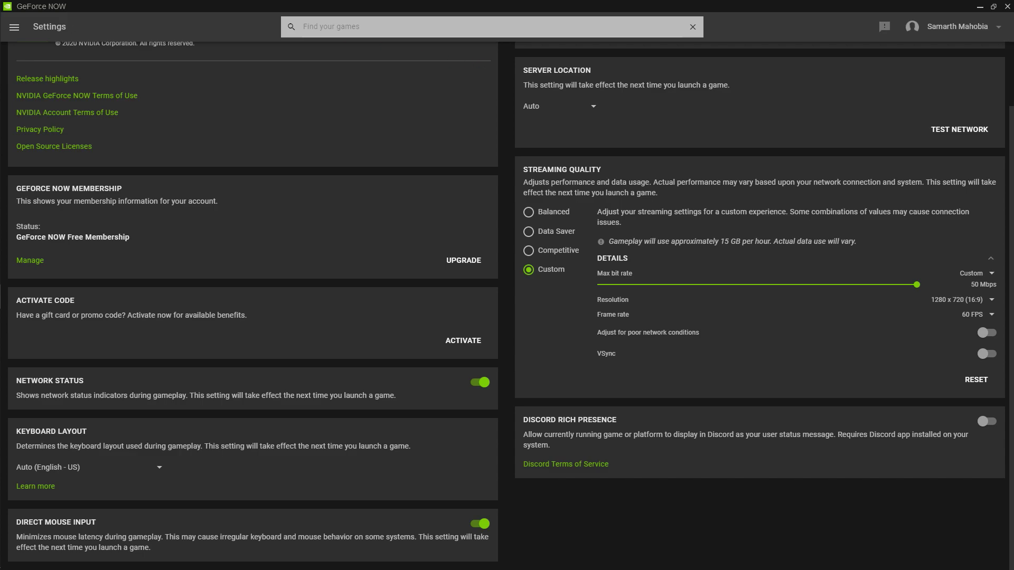
Go from the settings to the Games page and try to launch Fortnite, closing the launch dialog
click(14, 27)
click(31, 50)
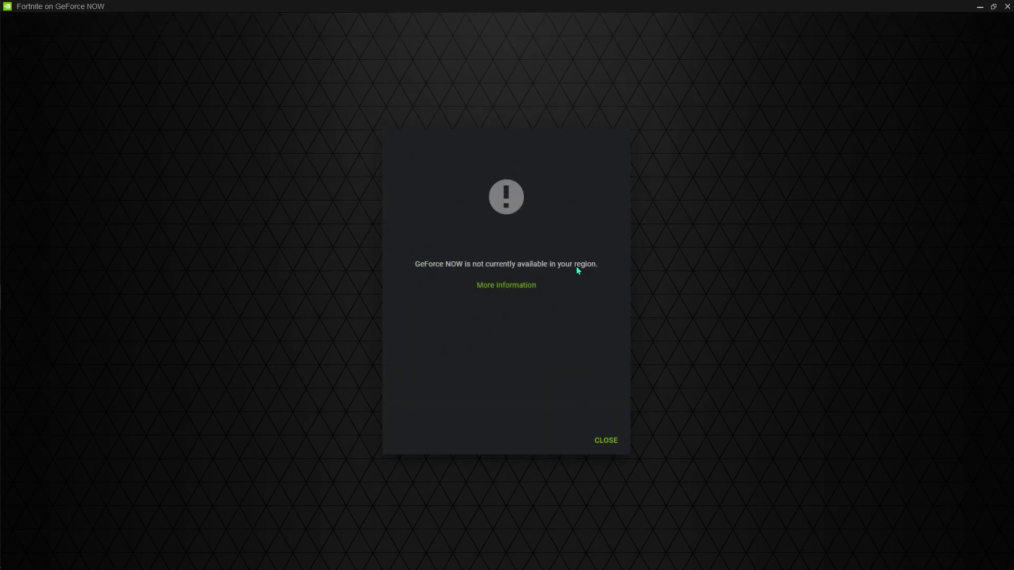
click(605, 443)
key(super)
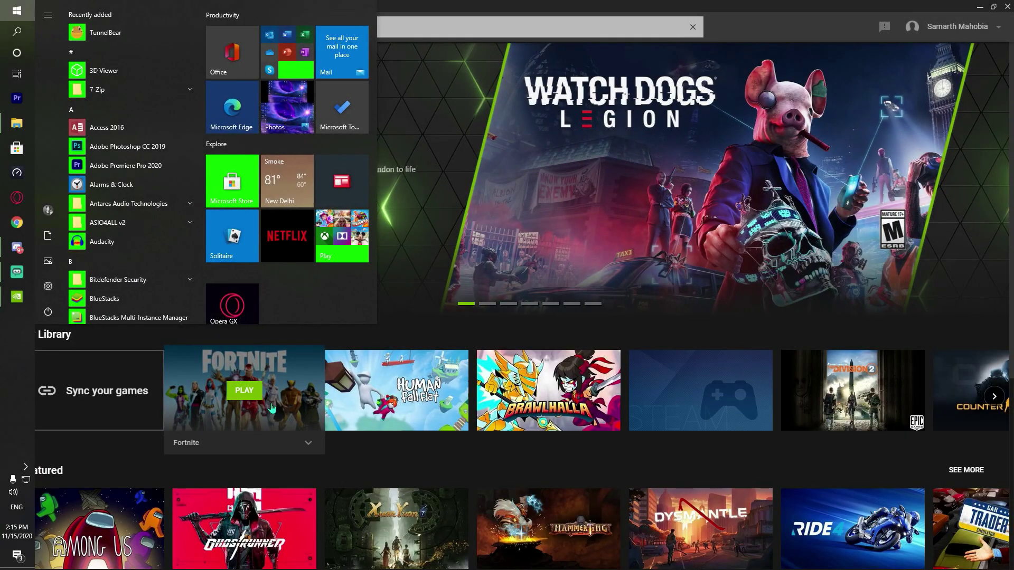
text(tu)
click(147, 103)
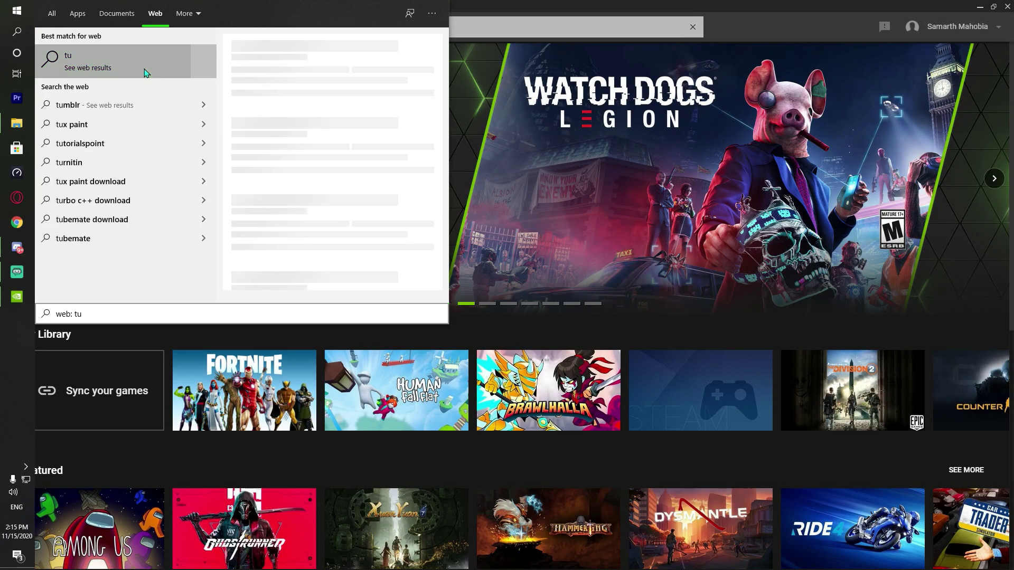
click(146, 70)
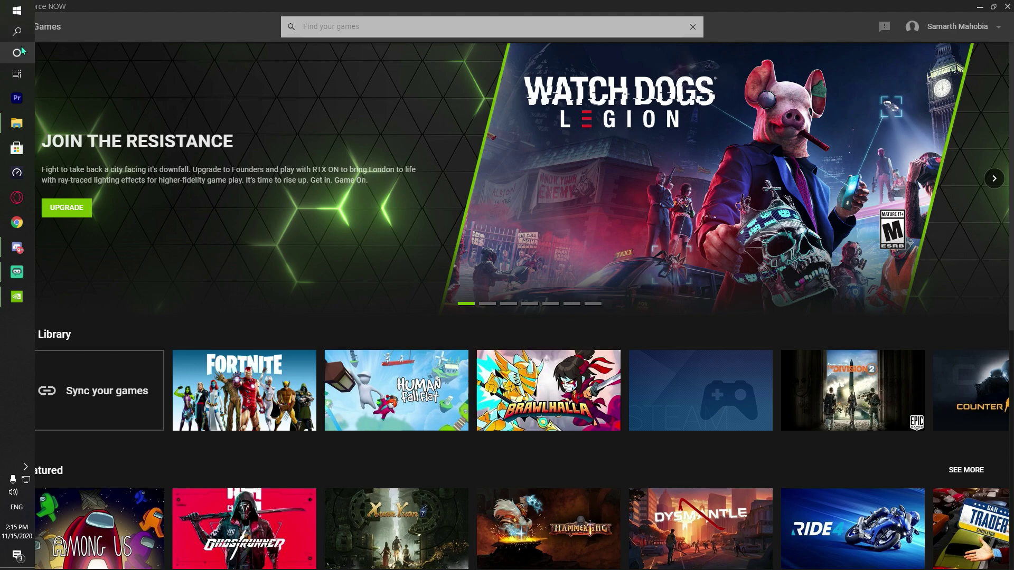
Switch to TunnelBear from the recently added apps and connect the VPN to France
key(super)
click(103, 32)
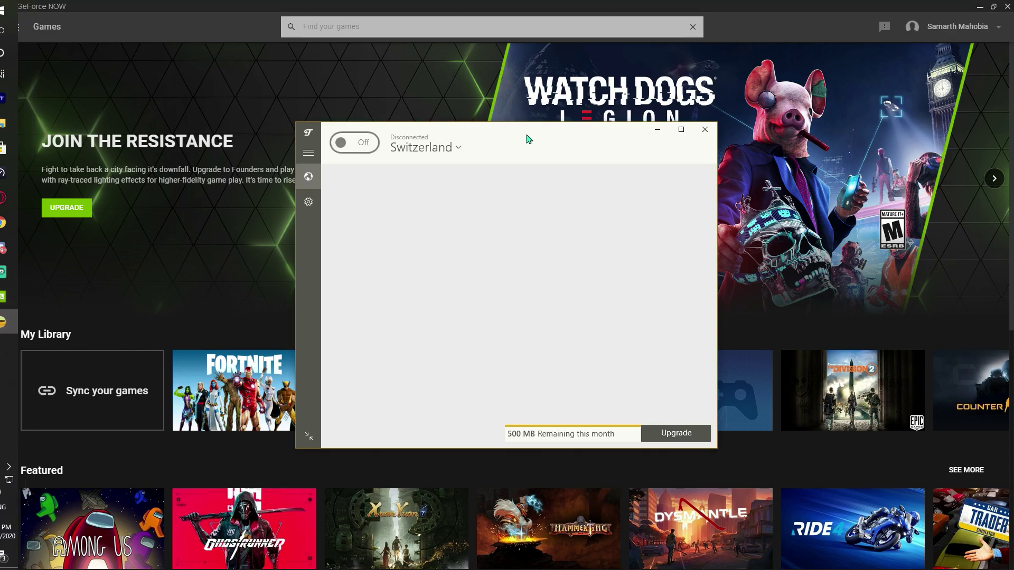
drag(525, 135, 507, 111)
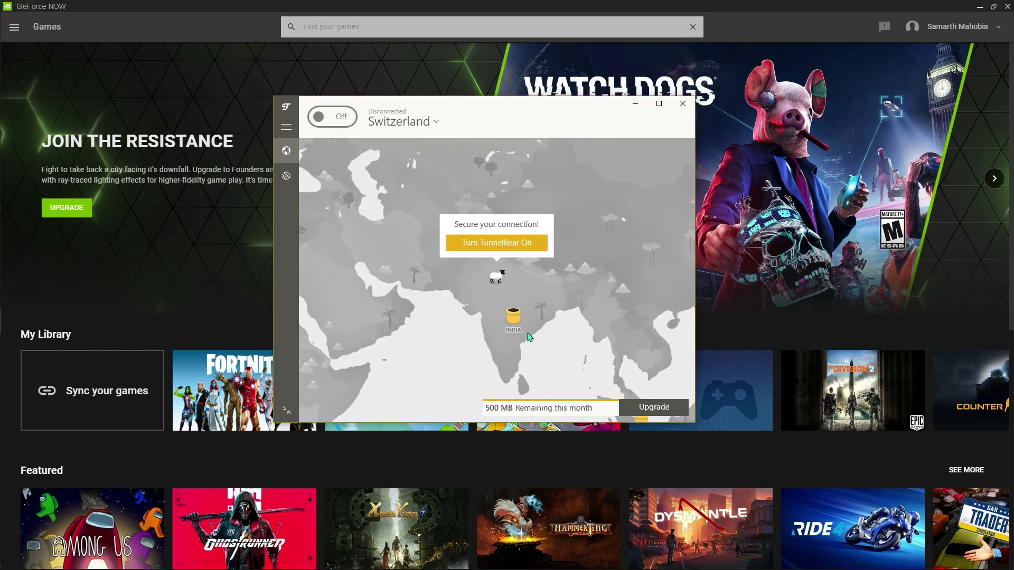
click(527, 334)
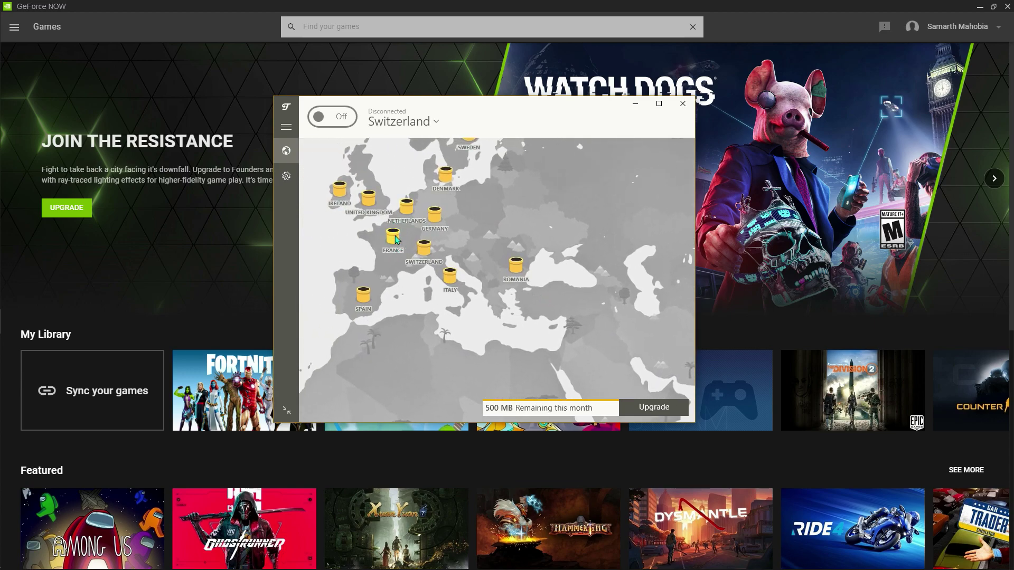
click(394, 237)
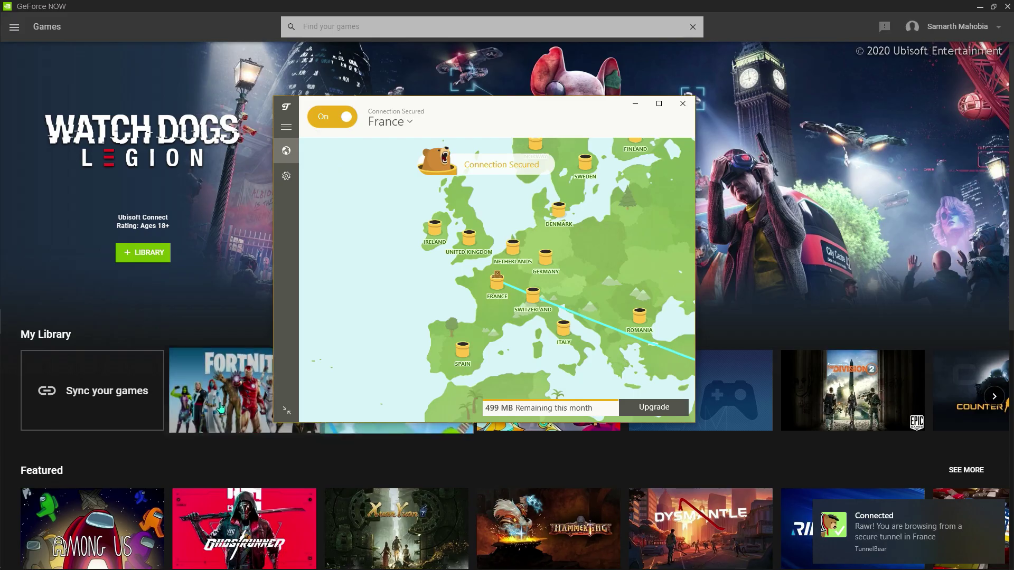
Launch Fortnite in GeForce NOW, turn off the TunnelBear connection while the game loads and minimize TunnelBear
click(235, 397)
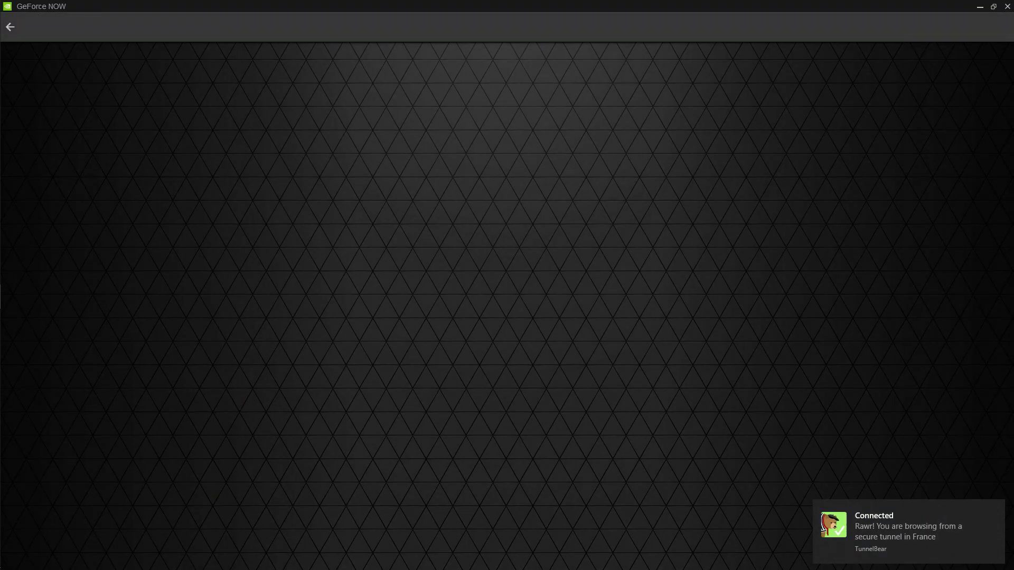
key(alt+Tab)
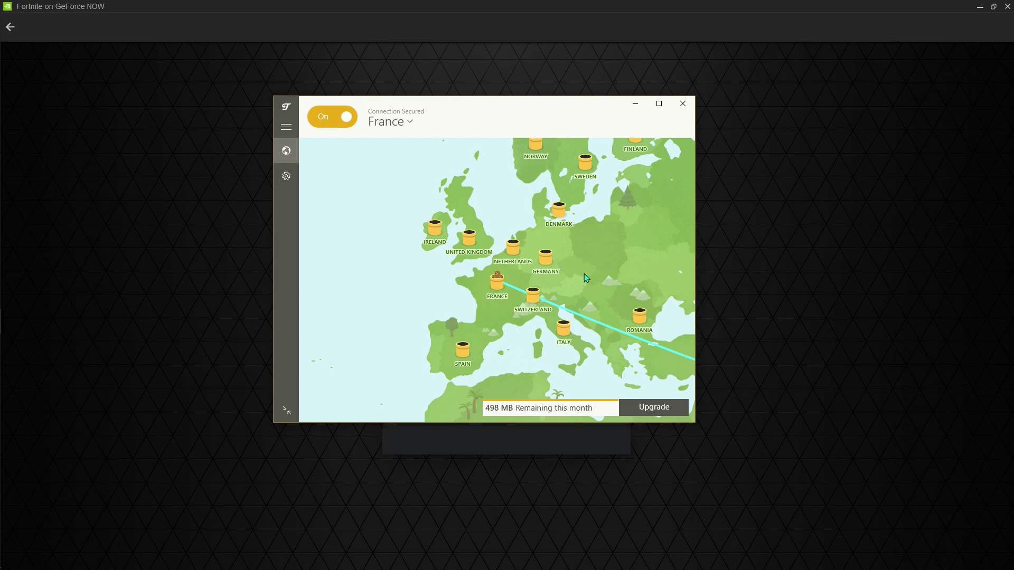
drag(464, 114, 757, 100)
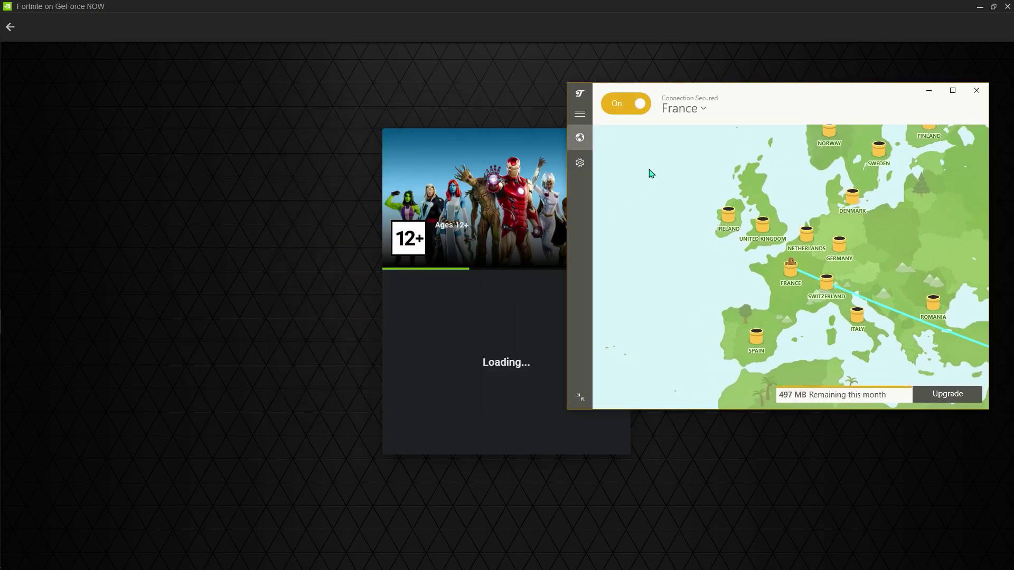
click(633, 104)
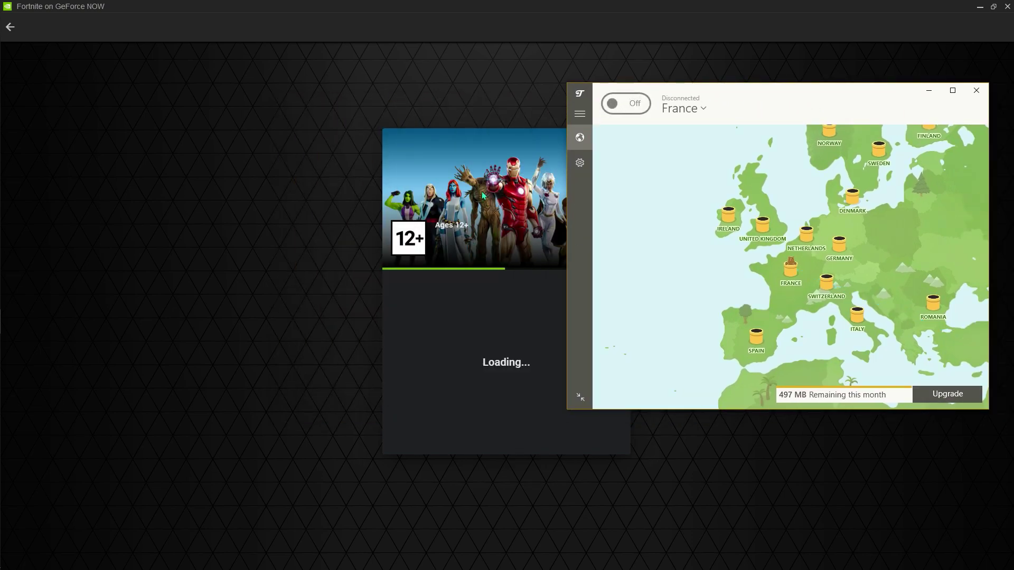
click(928, 90)
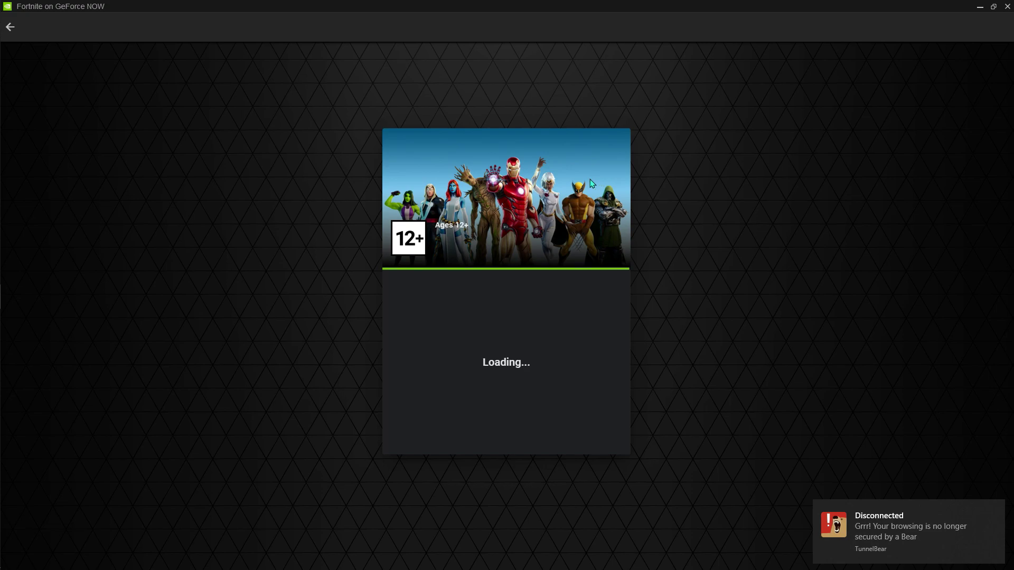
key(alt+Tab)
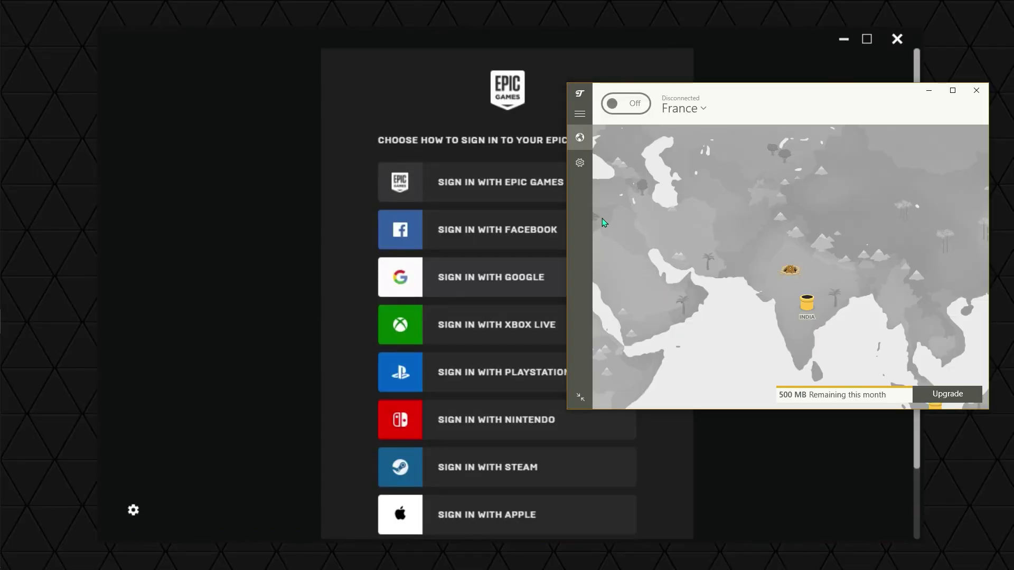
click(928, 94)
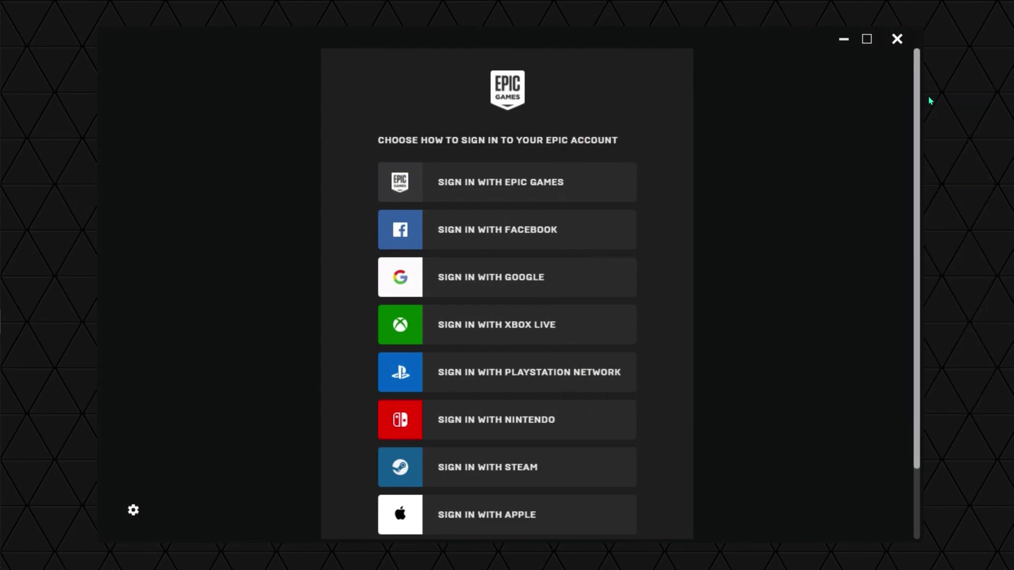
Choose to sign in with an Epic Games account and activate the email address field
click(507, 196)
click(450, 216)
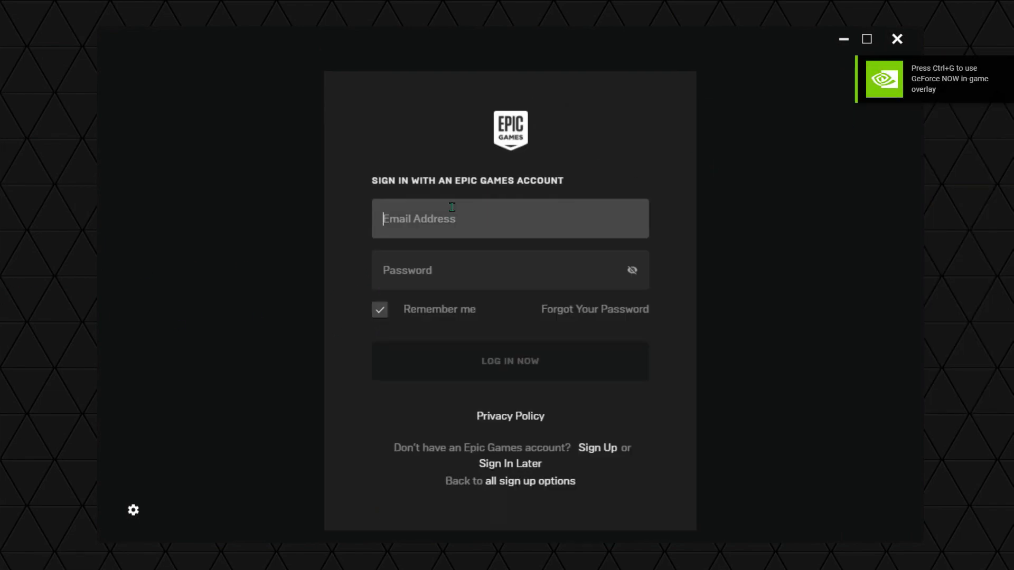